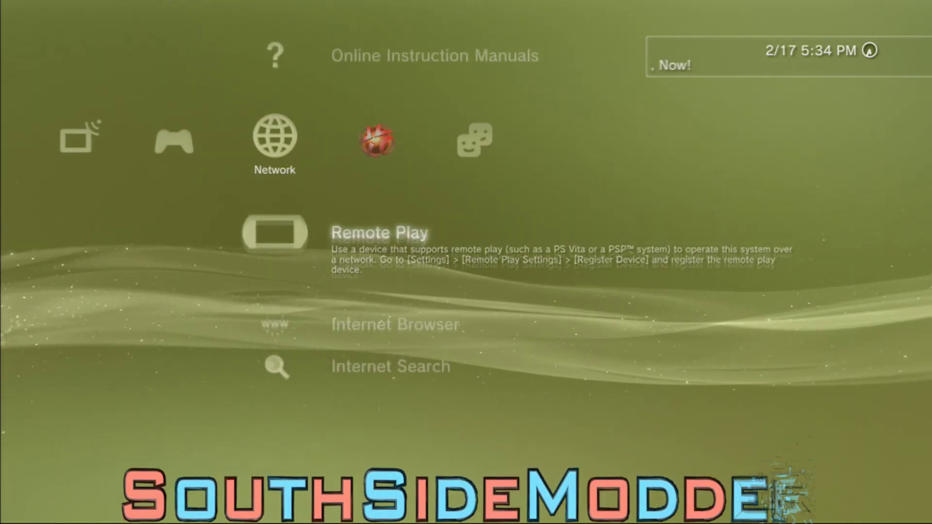
key(Up)
key(Right)
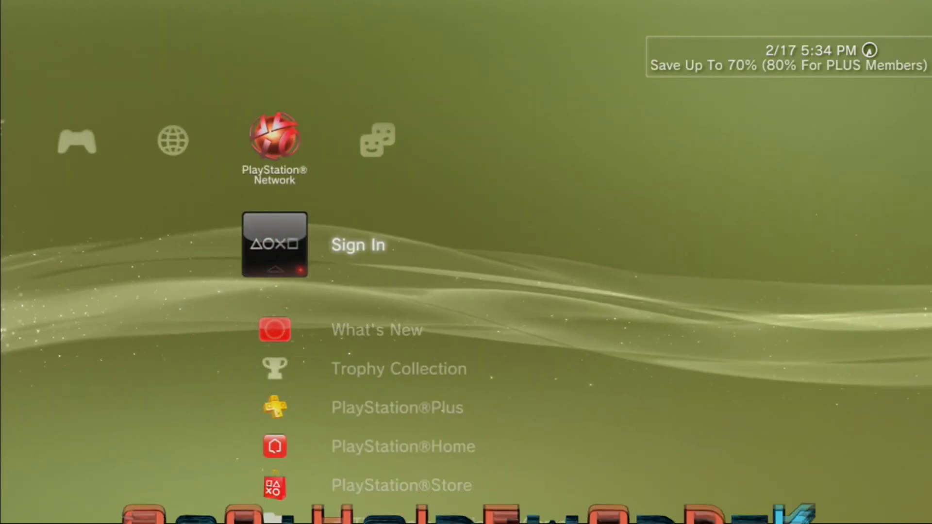
key(Left)
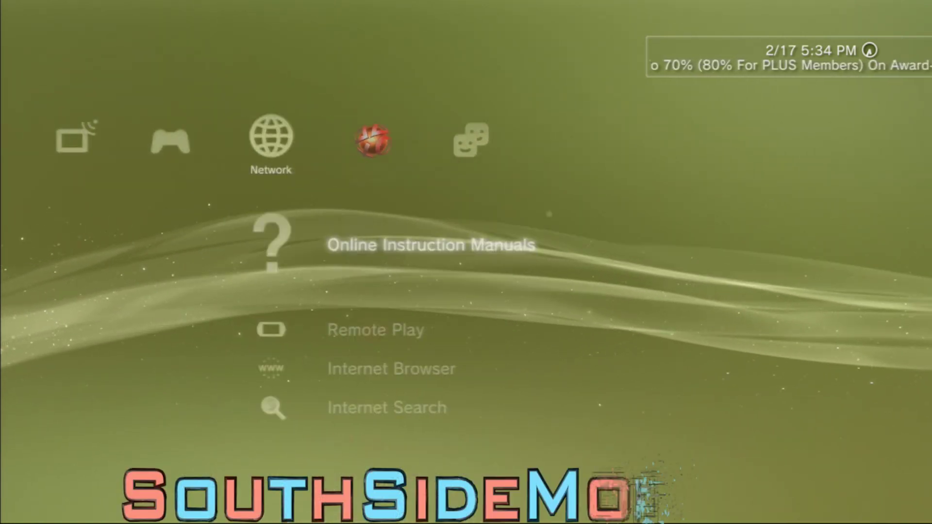
key(Left)
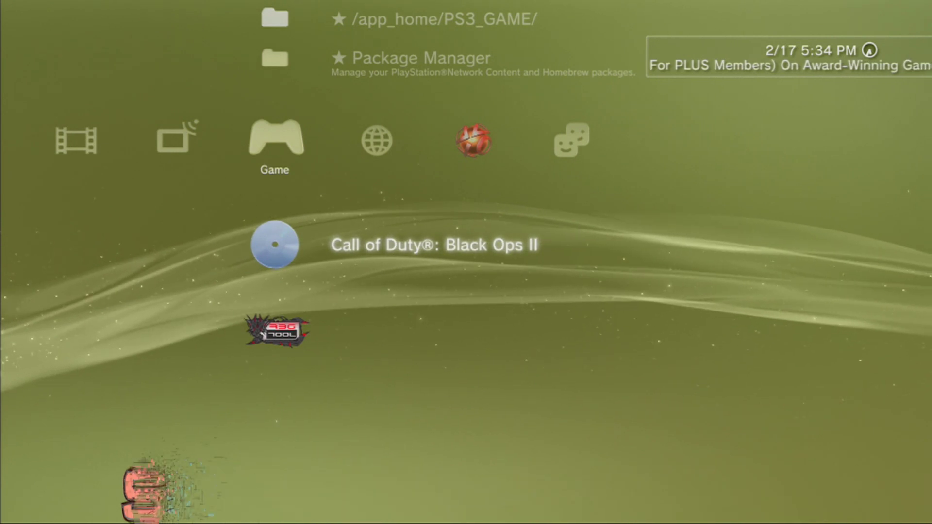
key(Right)
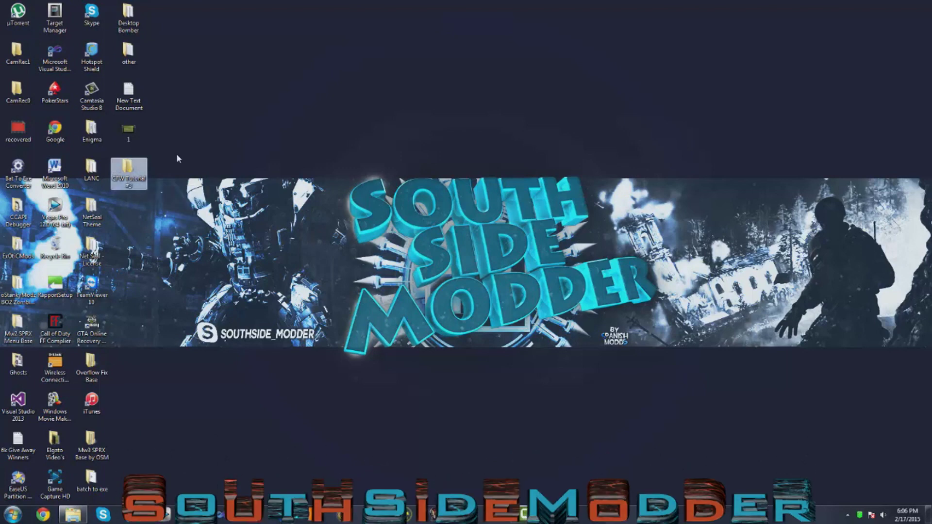
- On the PC, open the PS3 folder inside CFW Tutorial #3 > CCAPI Package 2.60 and move its window aside
double_click(127, 175)
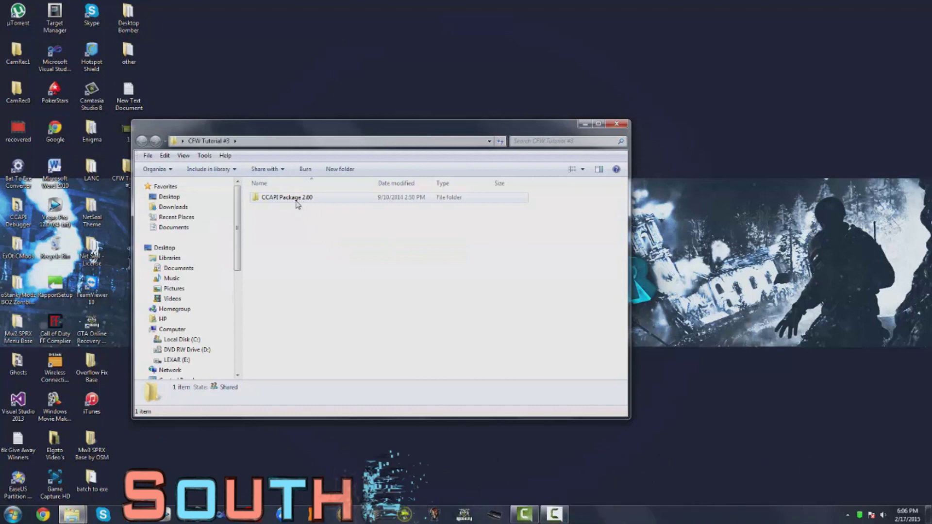
double_click(305, 202)
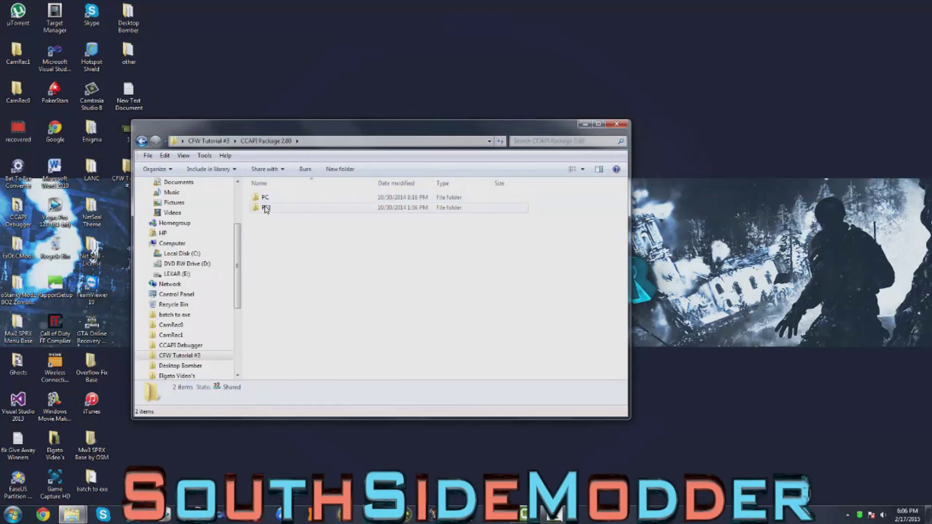
click(264, 209)
double_click(265, 208)
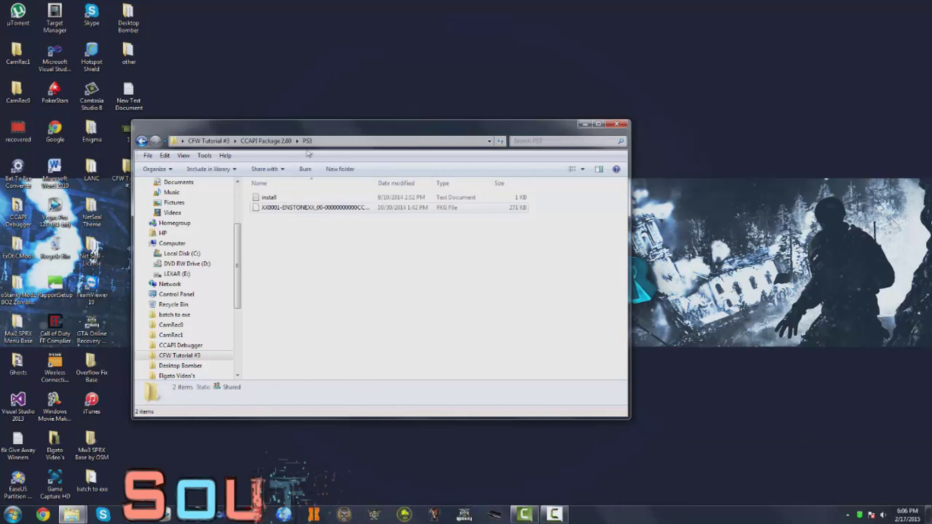
drag(322, 136, 655, 167)
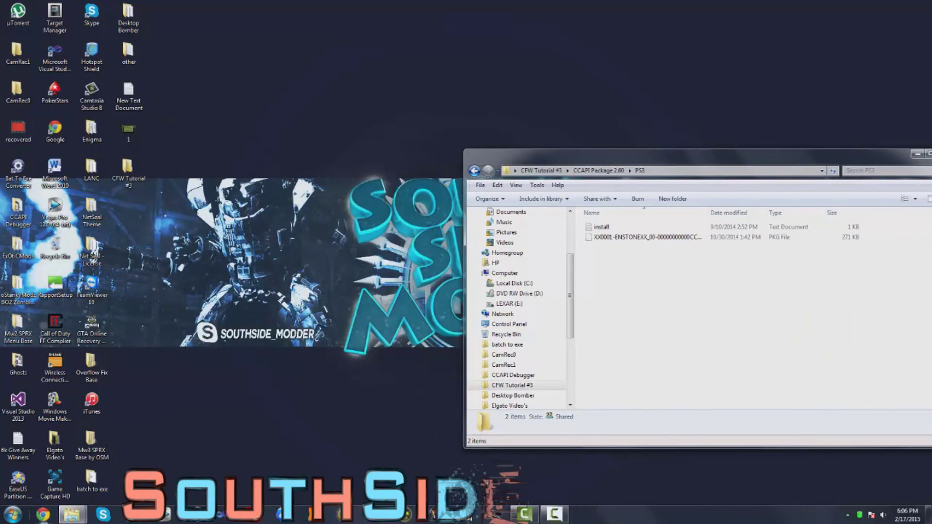
- Bring up the LEXAR (E:) USB drive beside the PS3 folder and copy the CCAPI v2.60 PKG file onto it
mouse_move(75, 516)
click(169, 461)
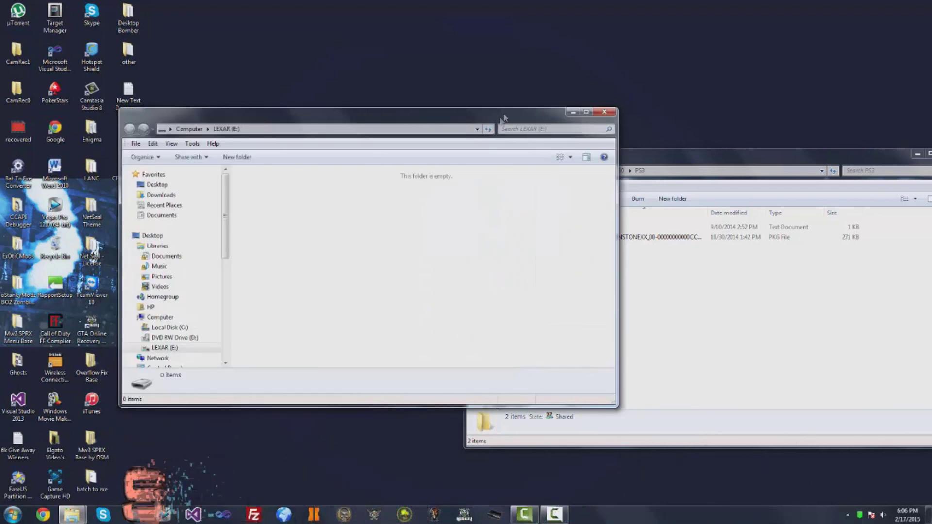
drag(504, 118, 420, 134)
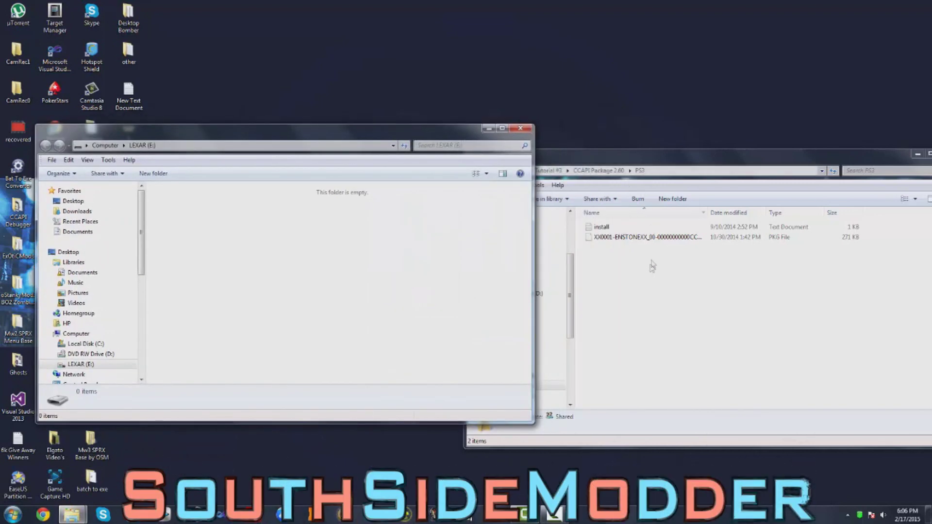
click(645, 258)
drag(647, 244, 270, 291)
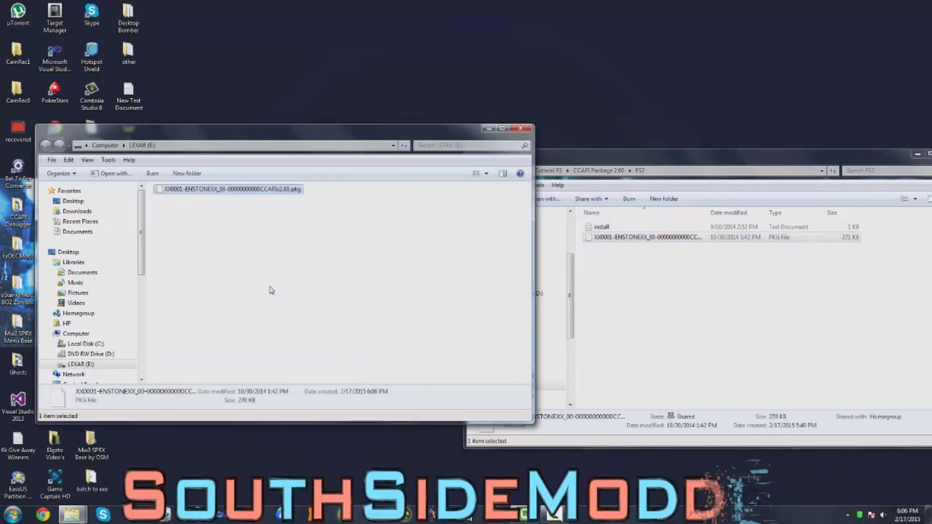
- Close the USB drive and PS3 folder windows, and eject the LEXAR (E:) drive
click(520, 128)
drag(650, 159, 483, 160)
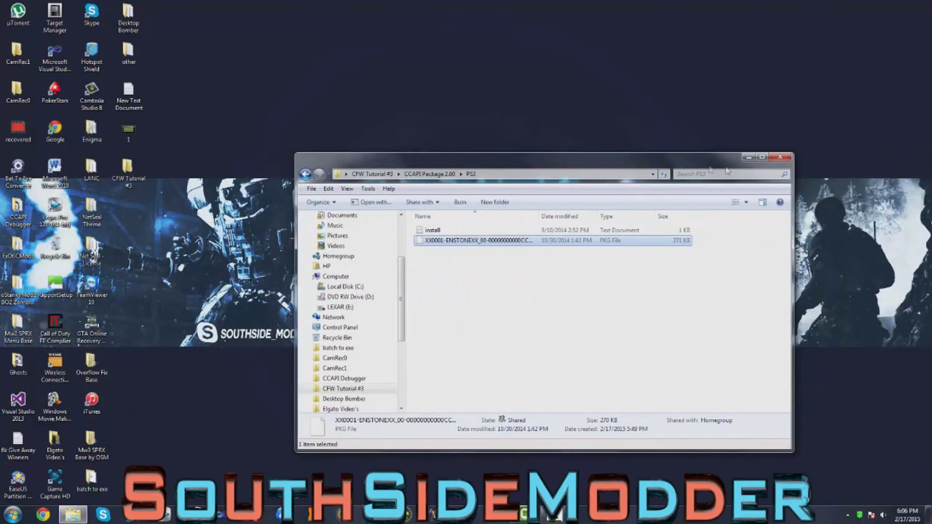
click(781, 154)
click(847, 515)
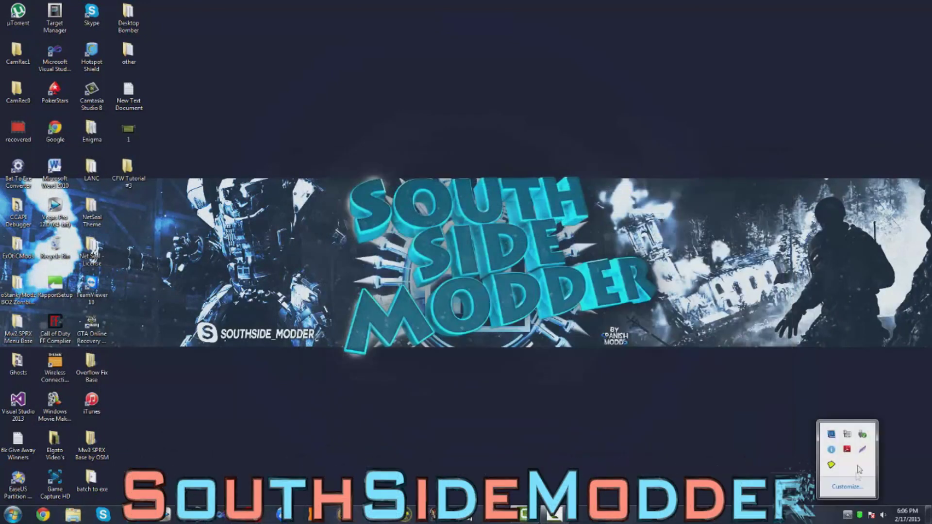
right_click(829, 461)
click(849, 452)
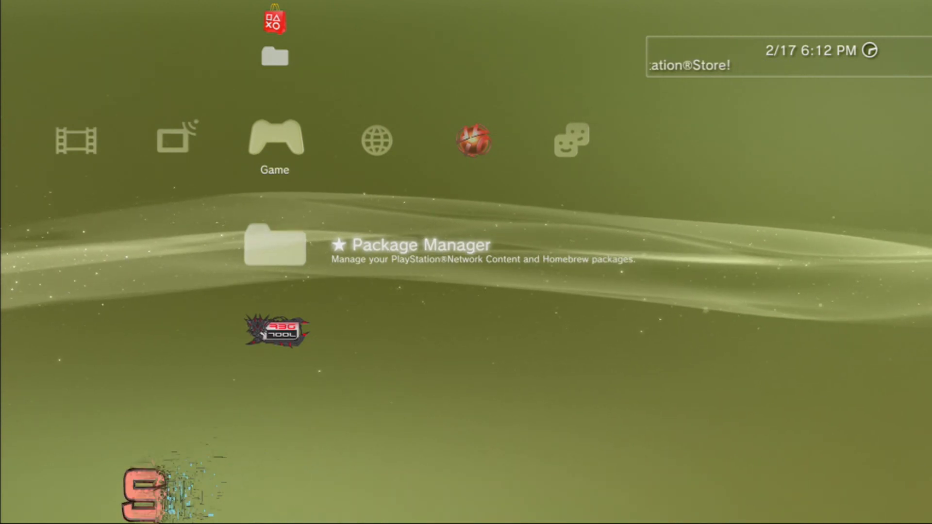
- On the PS3, install the CCAPI v2.60 package file from the Standard Package Location in Package Manager
key(Down)
key(Right)
key(Left)
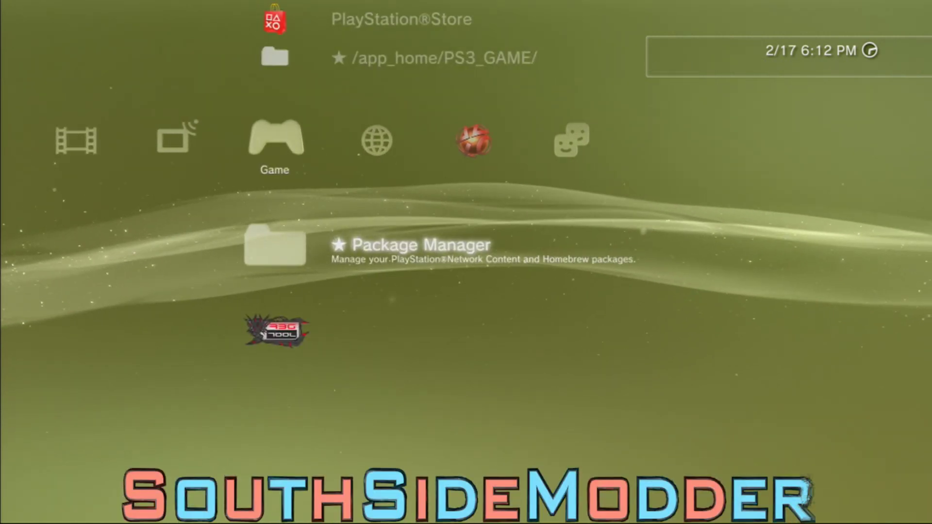
key(Return)
key(Return)
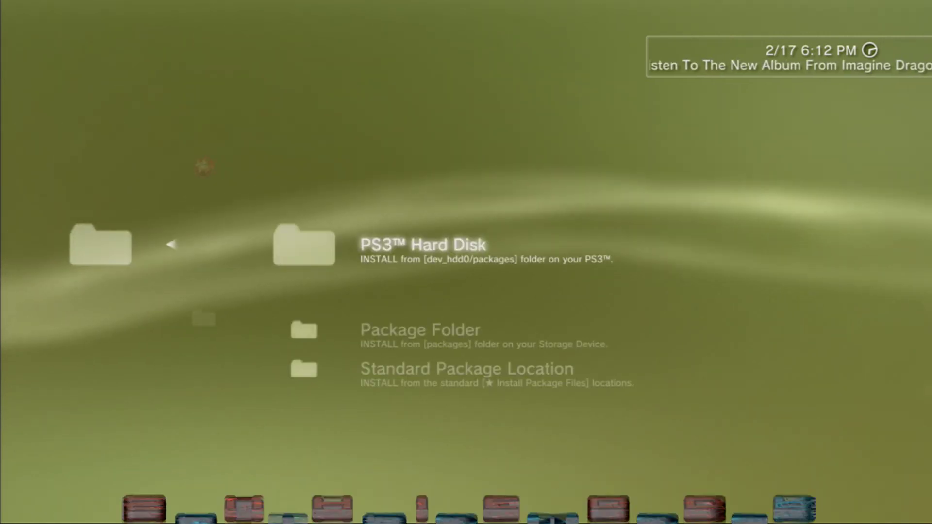
key(Down)
key(Down)
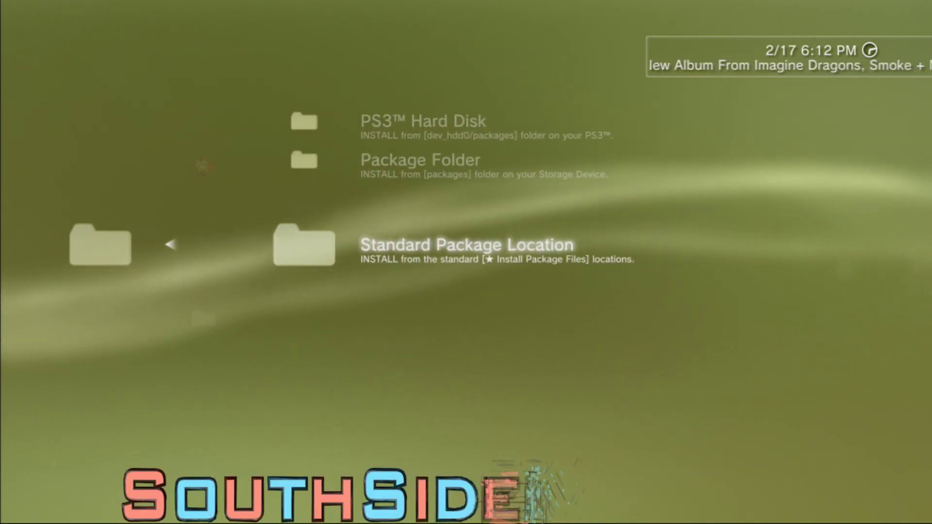
key(Return)
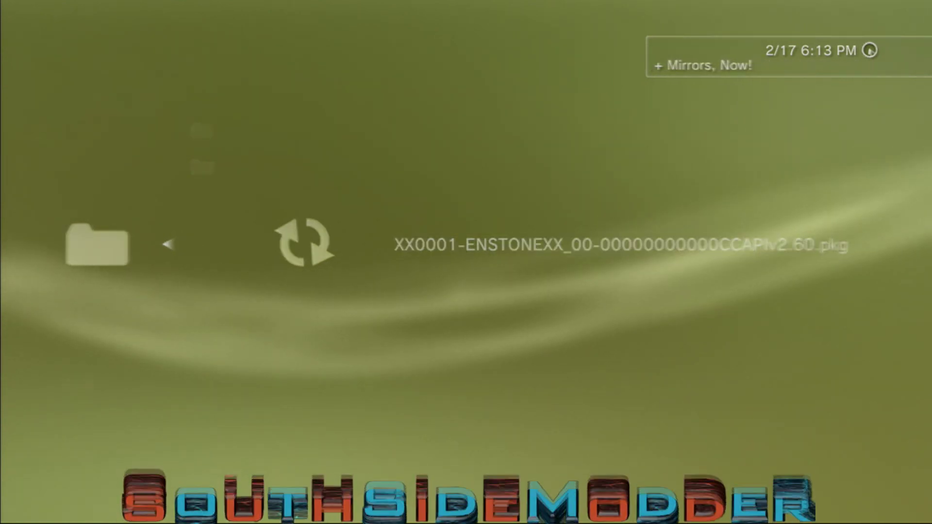
key(Return)
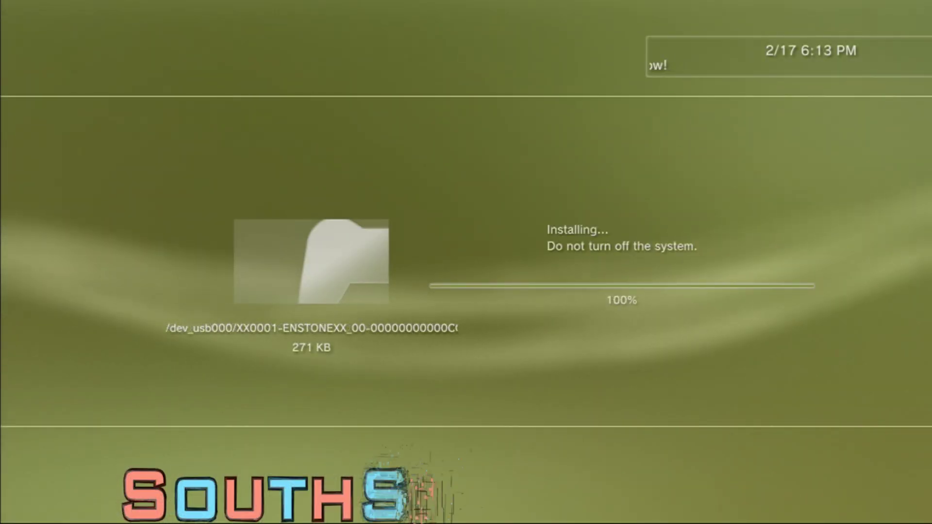
key(Escape)
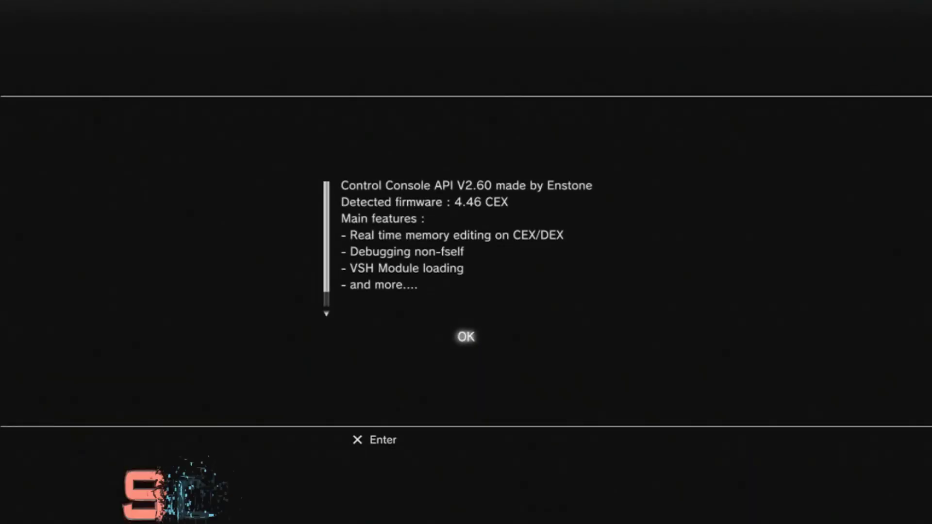
- Read through the Control Console API V2.60 introduction, accept it and confirm installing the API on the PS3
key(Down)
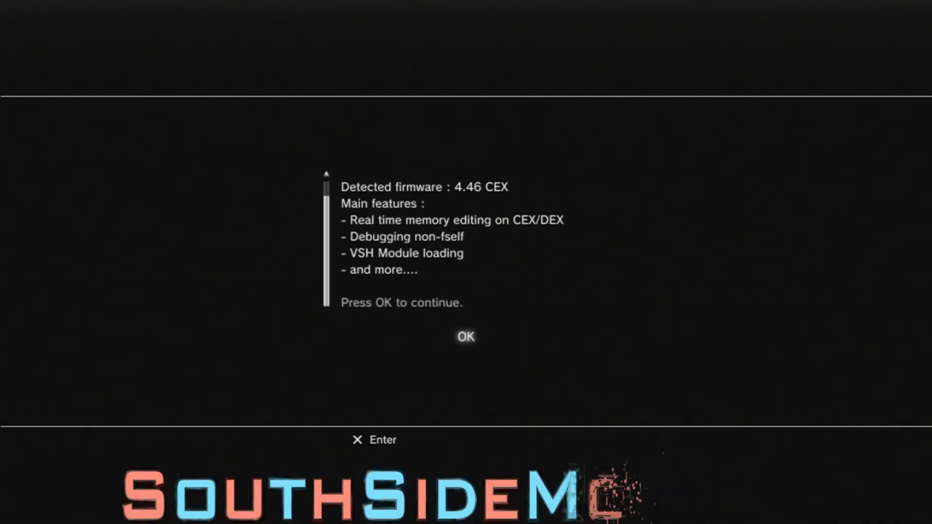
key(Up)
key(Down)
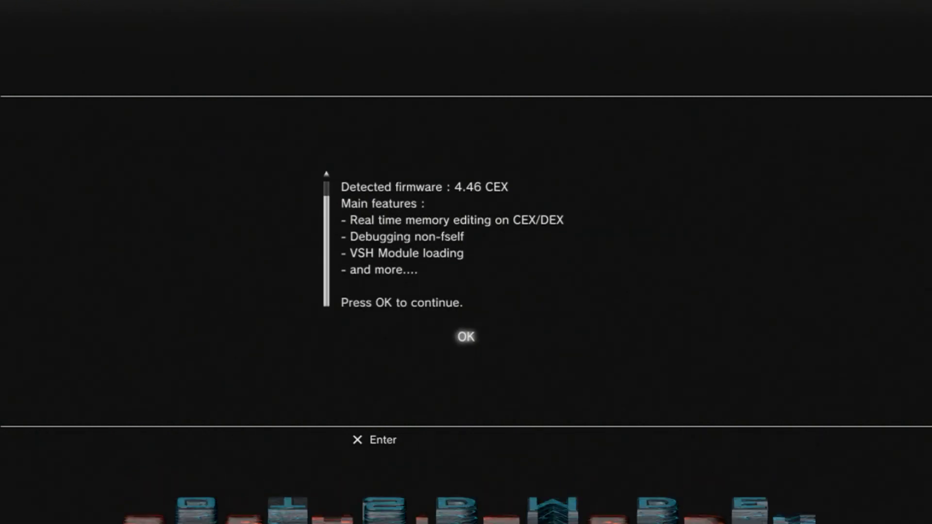
key(Up)
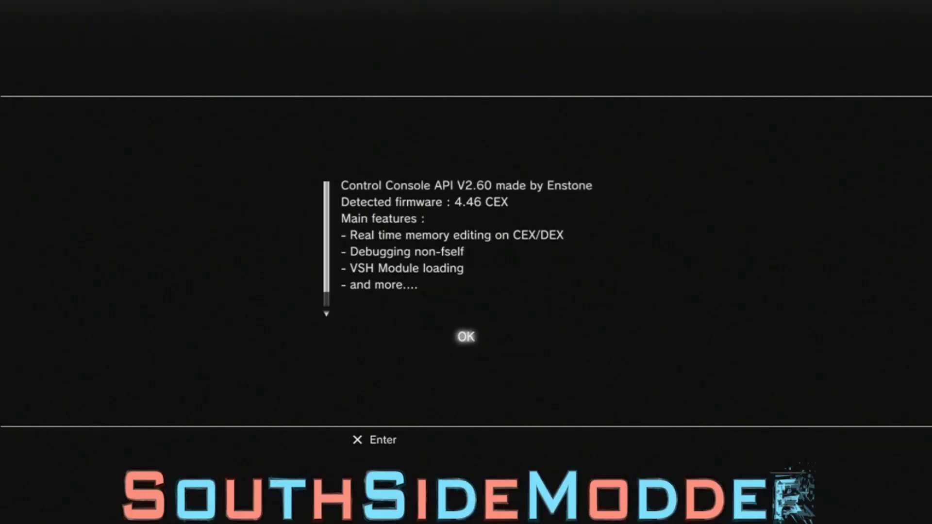
key(Down)
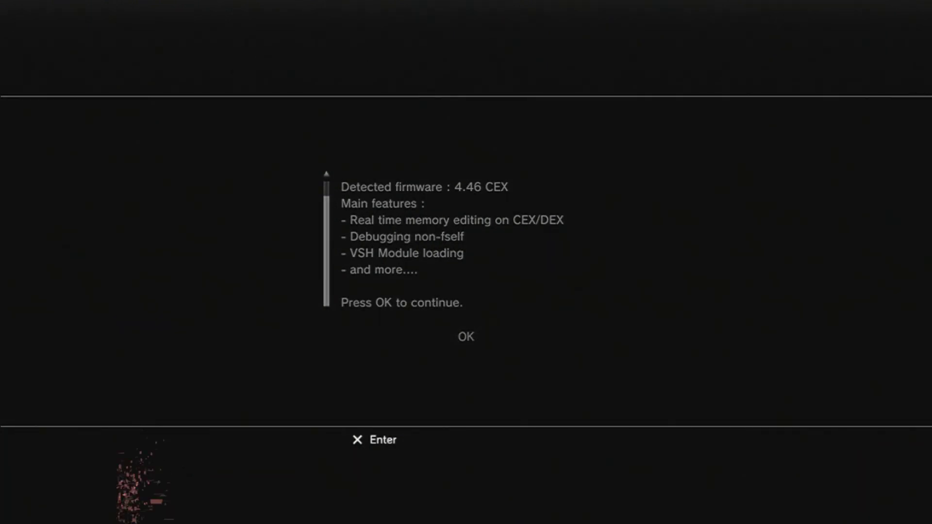
key(Return)
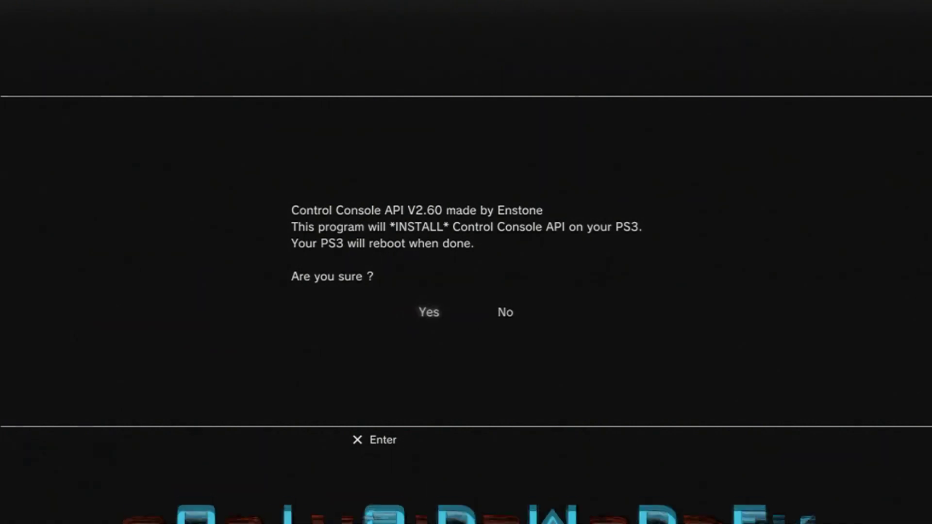
key(Return)
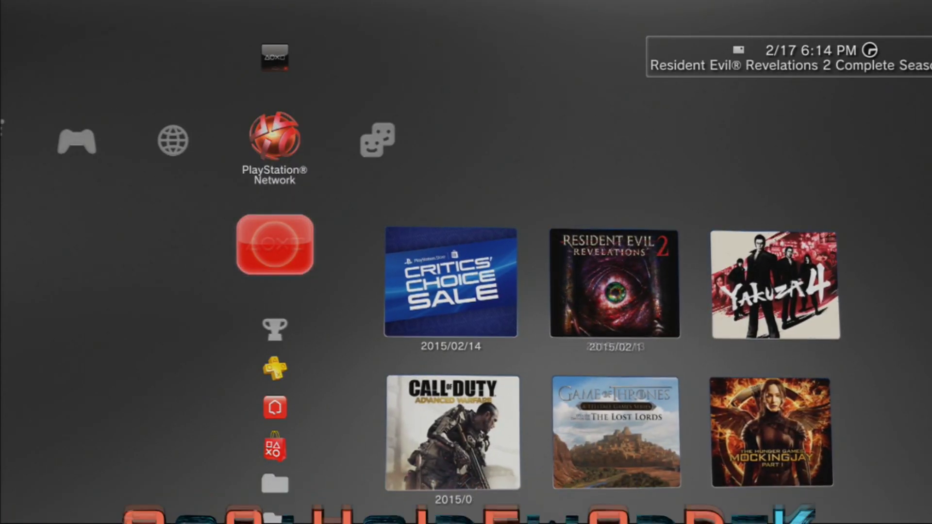
- Launch the Rebug toolbox from the PS3's Game category and choose System Information
key(Left)
key(Left)
key(Down)
key(Down)
key(Down)
key(Down)
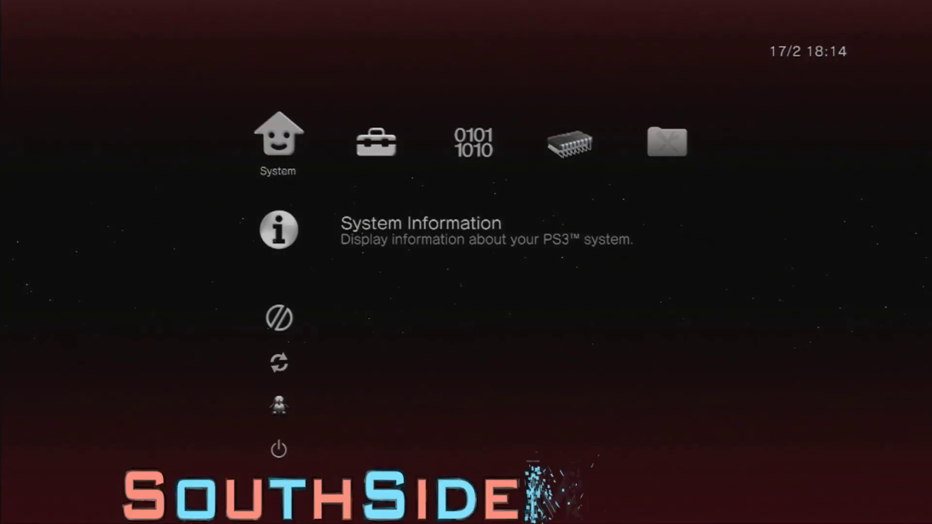
key(Return)
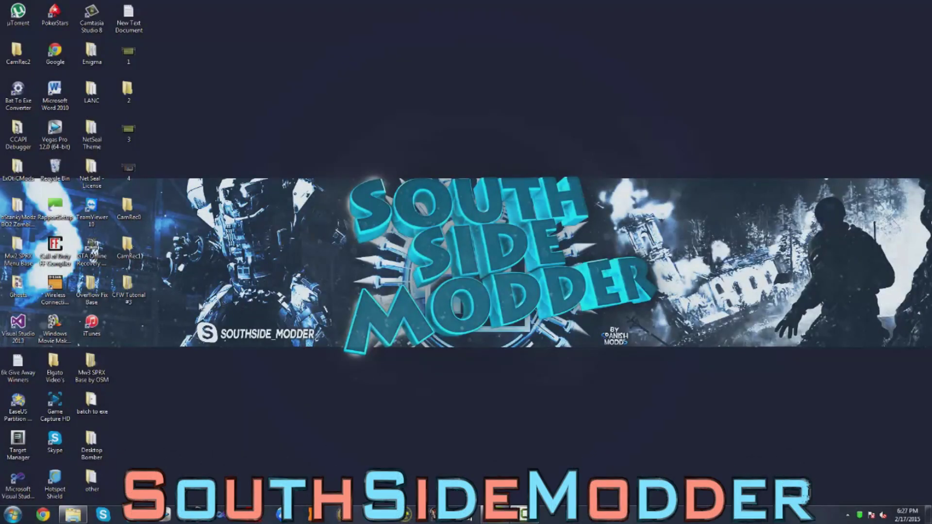
- Back on the PC, open the PC folder inside CFW Tutorial #3 > CCAPI Package 2.60
click(127, 287)
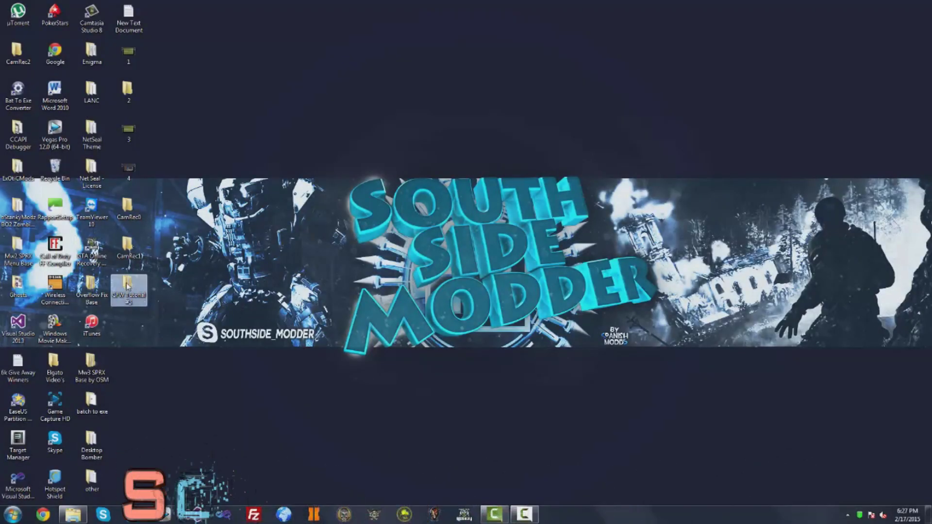
double_click(128, 286)
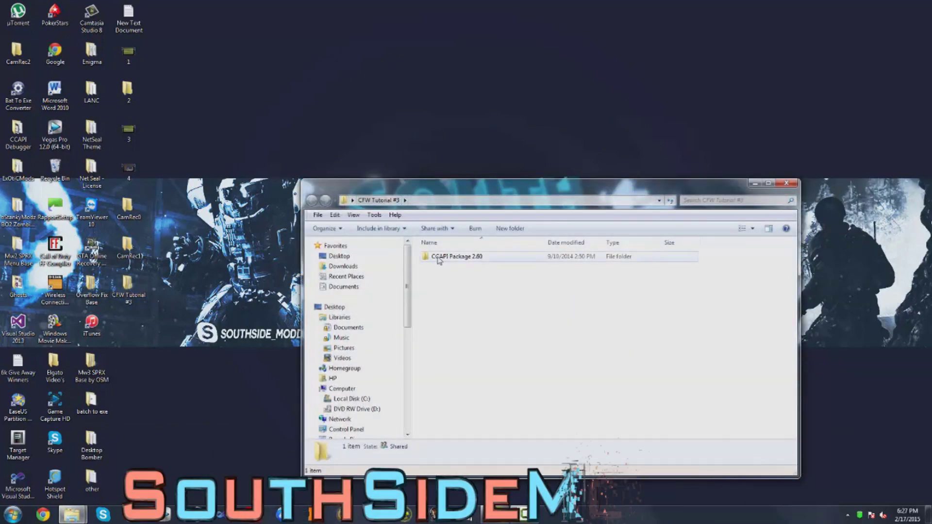
double_click(439, 259)
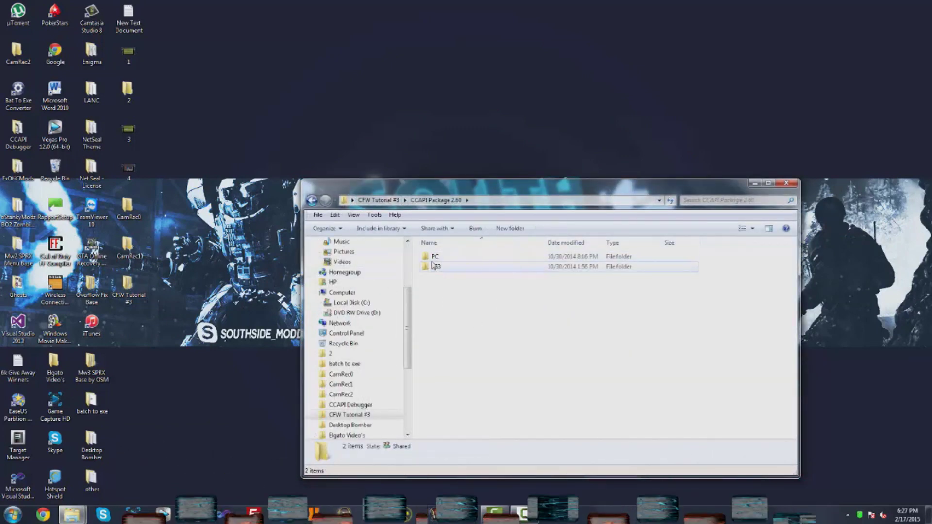
double_click(432, 258)
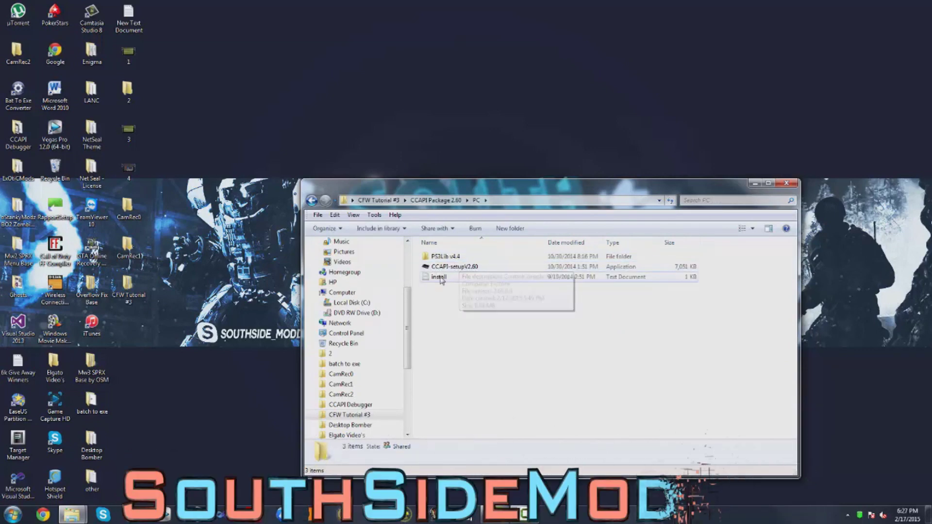
- Run the CCAPI-setupV2.60 installer from the PC folder and allow it to make changes to the computer
double_click(466, 270)
click(491, 266)
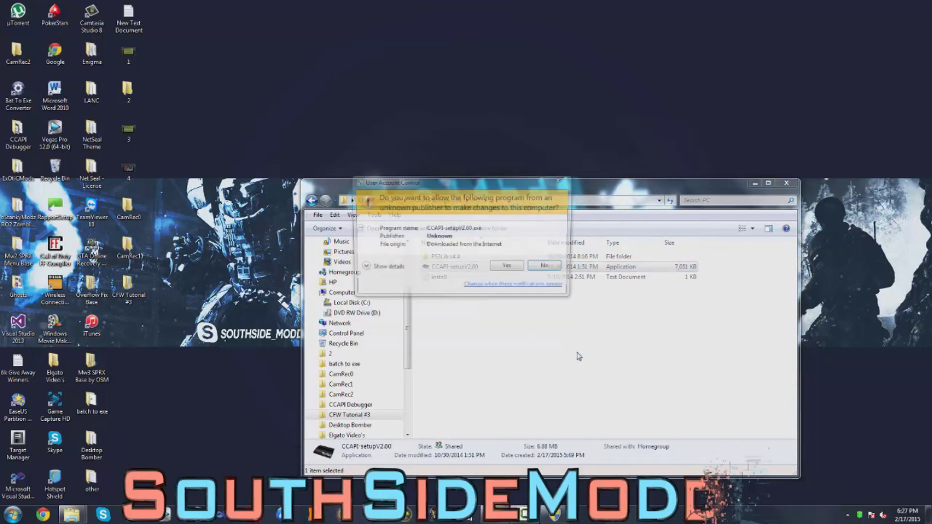
click(508, 267)
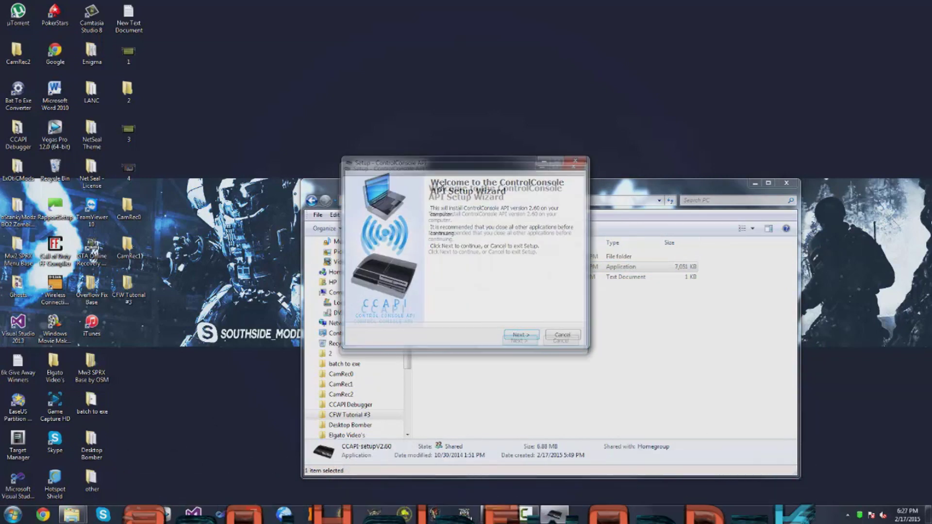
- Install ControlConsole API with the ControlConsole API Start Menu folder and a desktop icon, and finish setup with the program set to launch
drag(444, 161, 434, 177)
click(504, 354)
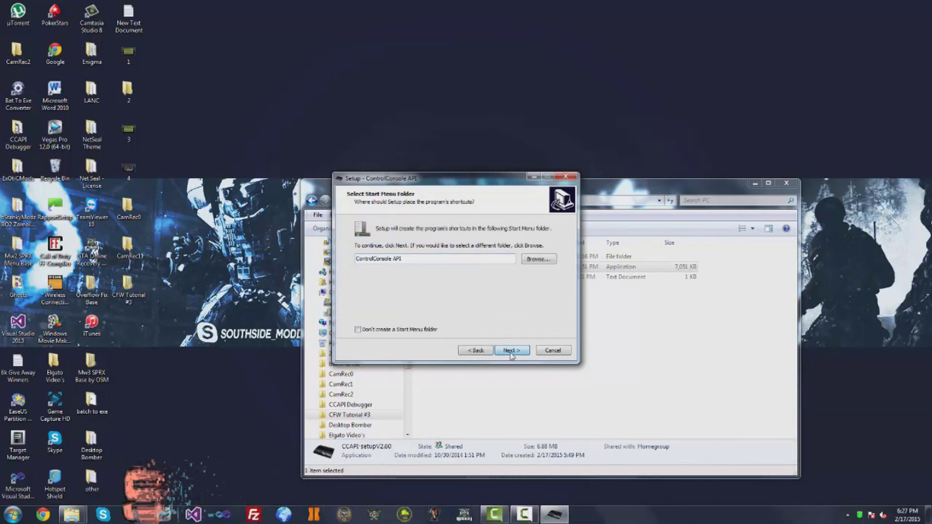
click(511, 350)
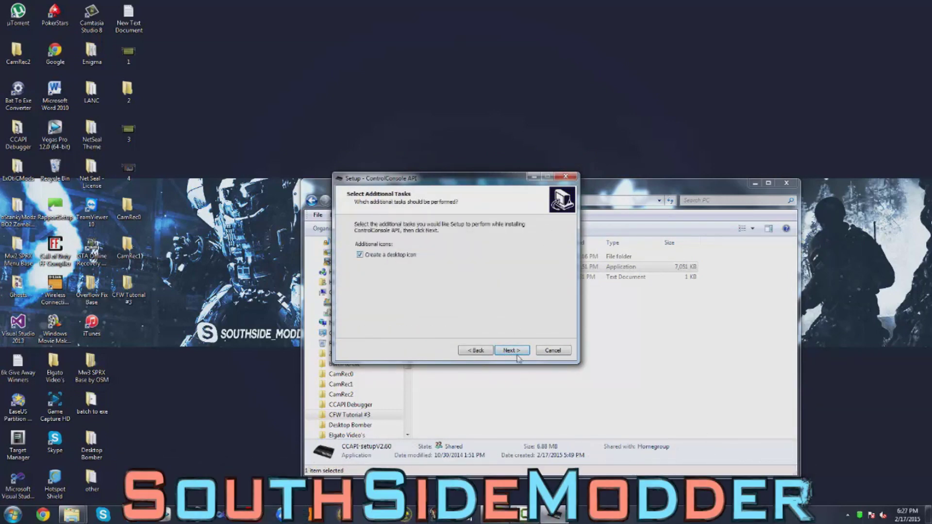
click(515, 351)
click(517, 352)
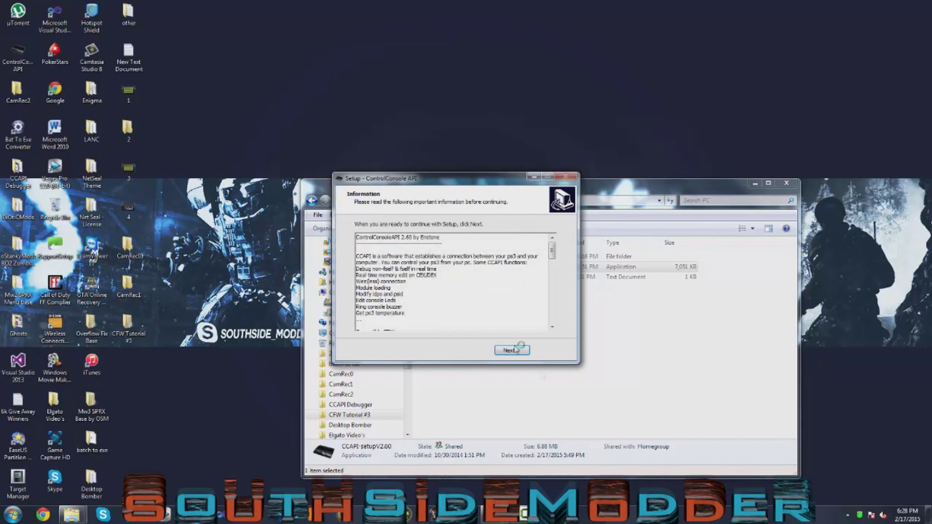
click(514, 350)
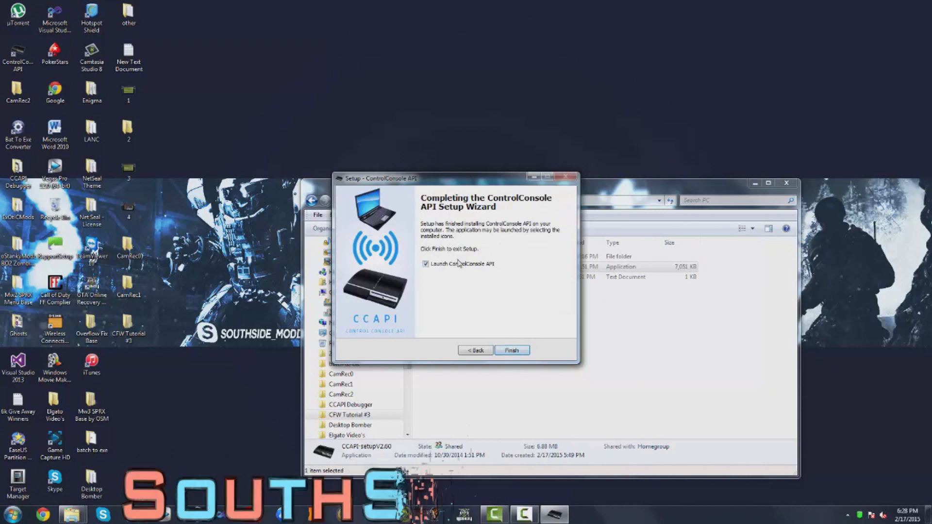
click(511, 349)
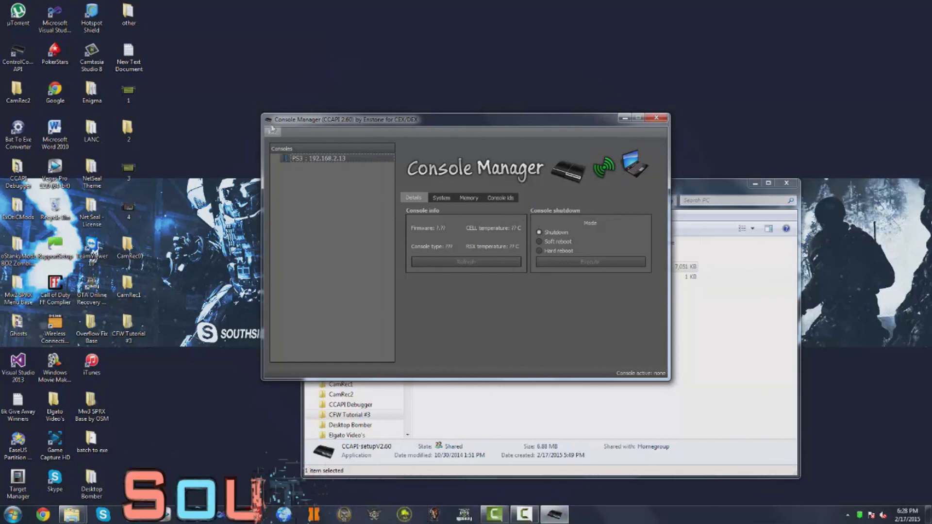
- Add a new console named CEX with the PS3 IP 192.168.2.18 in Console Manager and connect to it
click(272, 133)
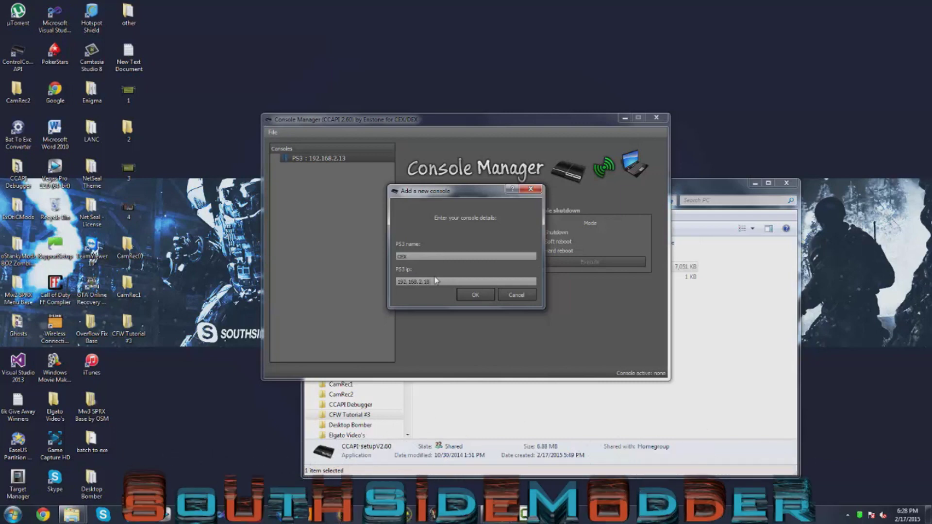
click(476, 294)
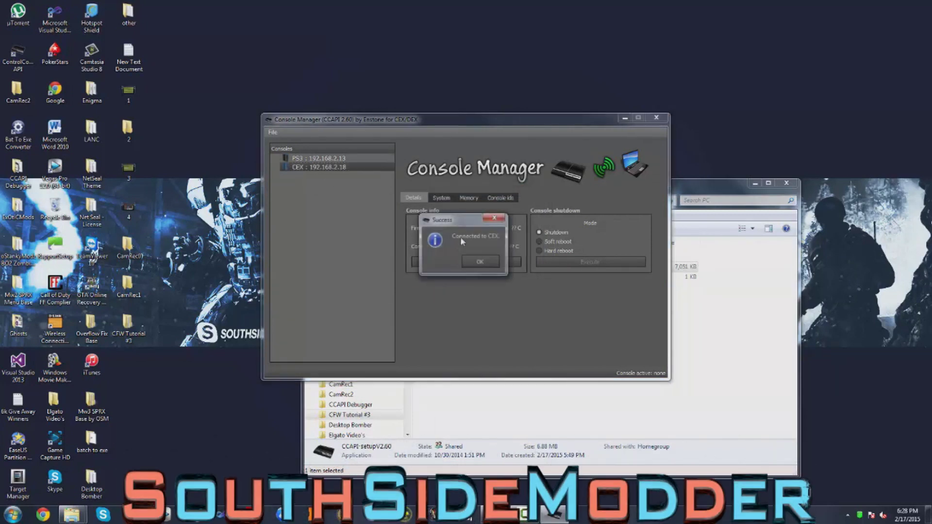
drag(452, 218, 447, 212)
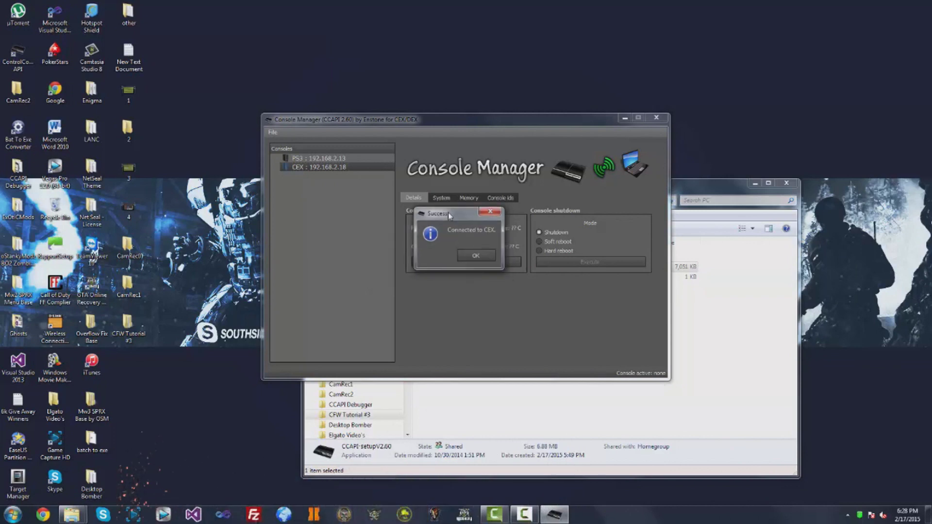
click(482, 259)
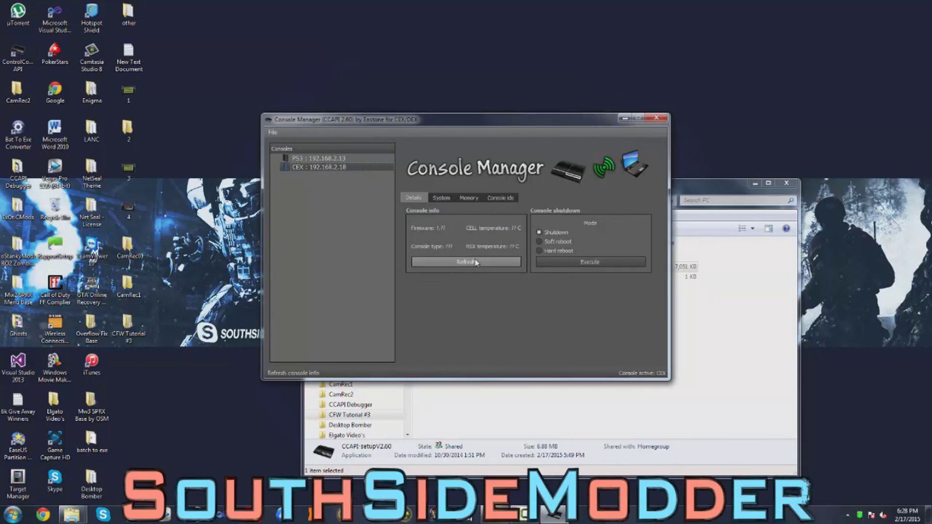
- Refresh the CEX console's firmware and temperature info, and look through the System, Memory and Console ids settings
click(466, 262)
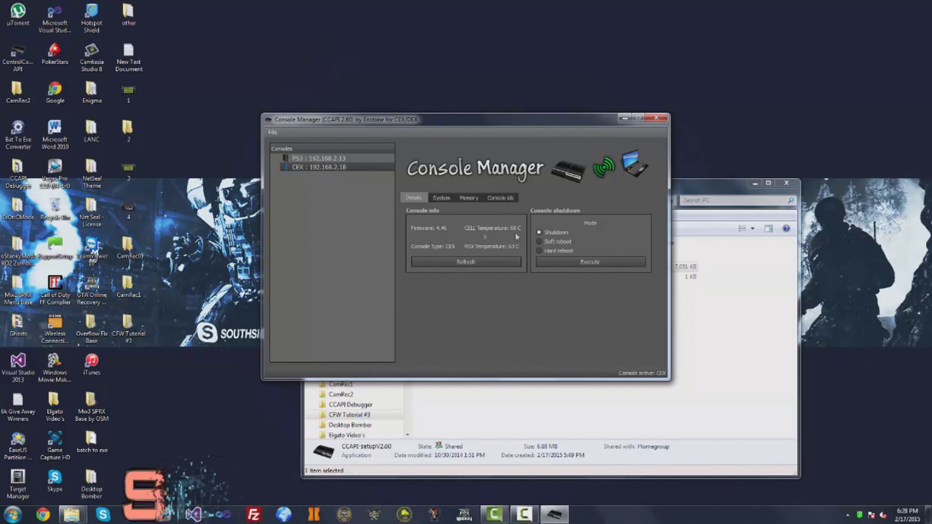
click(437, 199)
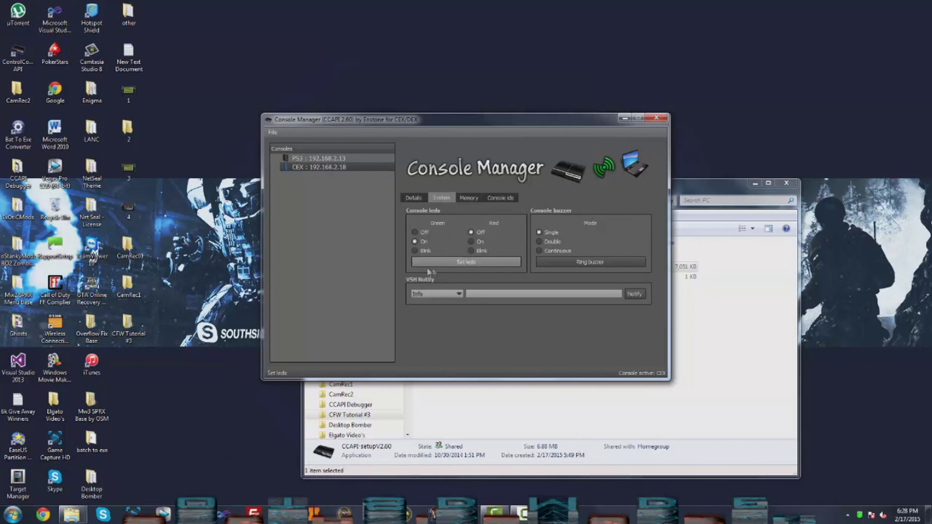
click(475, 200)
click(500, 198)
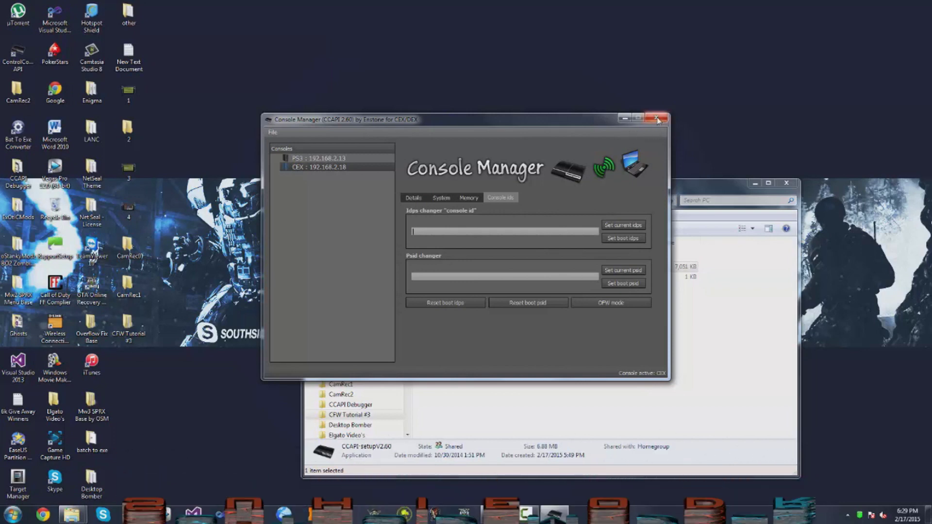
- Close Console Manager and minimize the PC folder window to clear the desktop
click(658, 120)
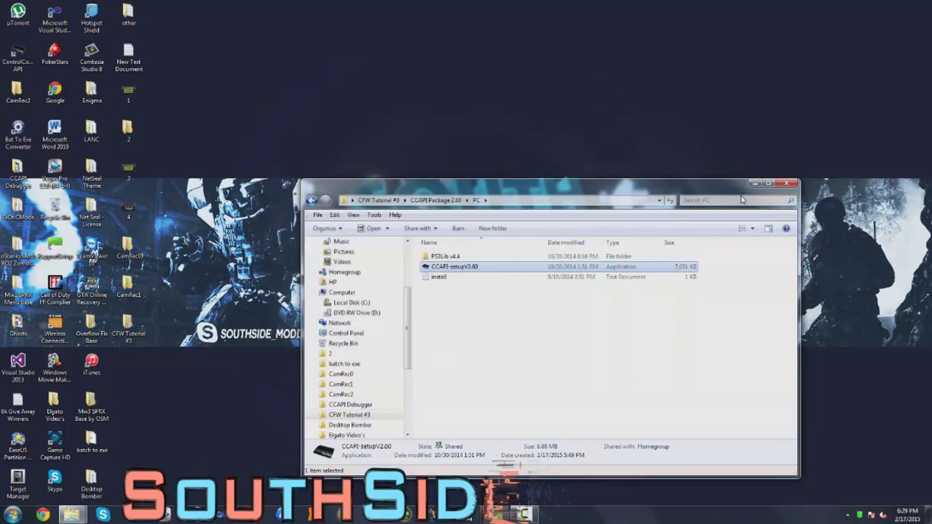
drag(750, 190, 608, 100)
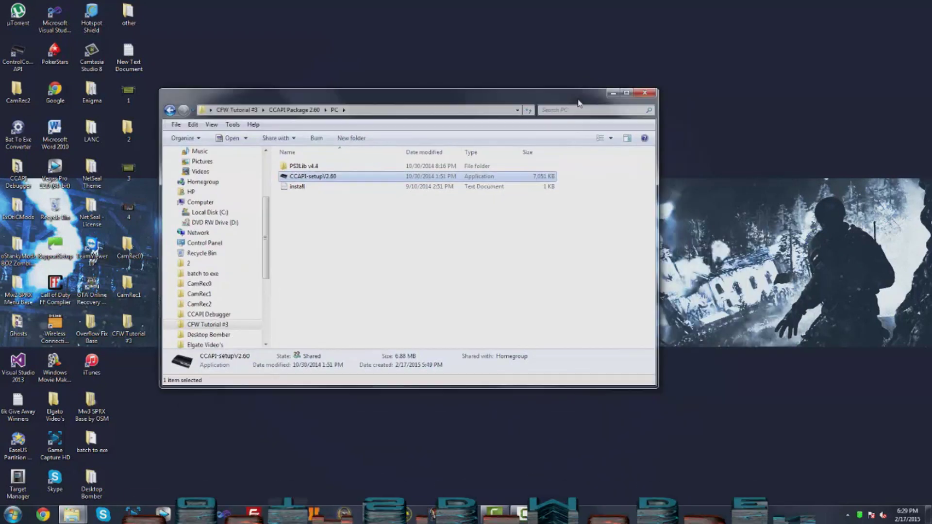
click(612, 94)
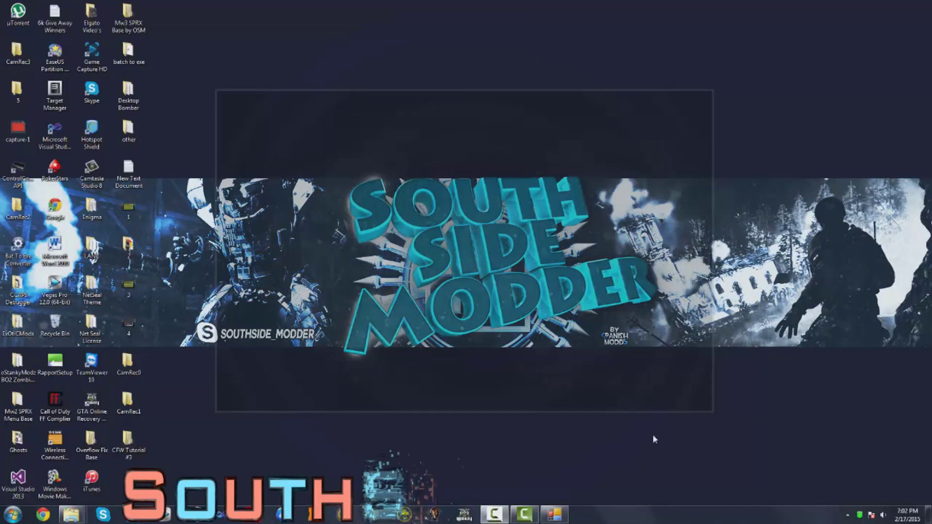
- Switch to the SouthSideModder Bo2 Dex + Cex RTM Tool and choose CCAPI (CEX) as its connection API
click(555, 515)
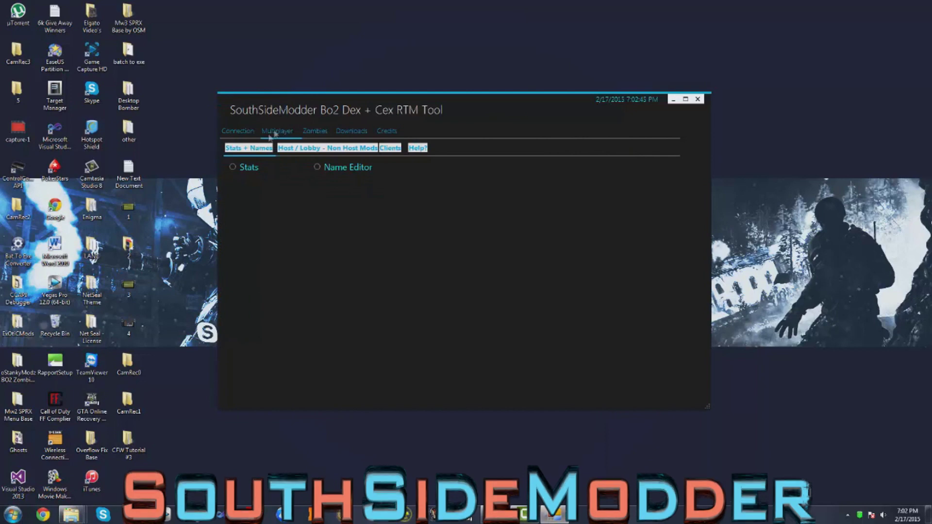
click(252, 137)
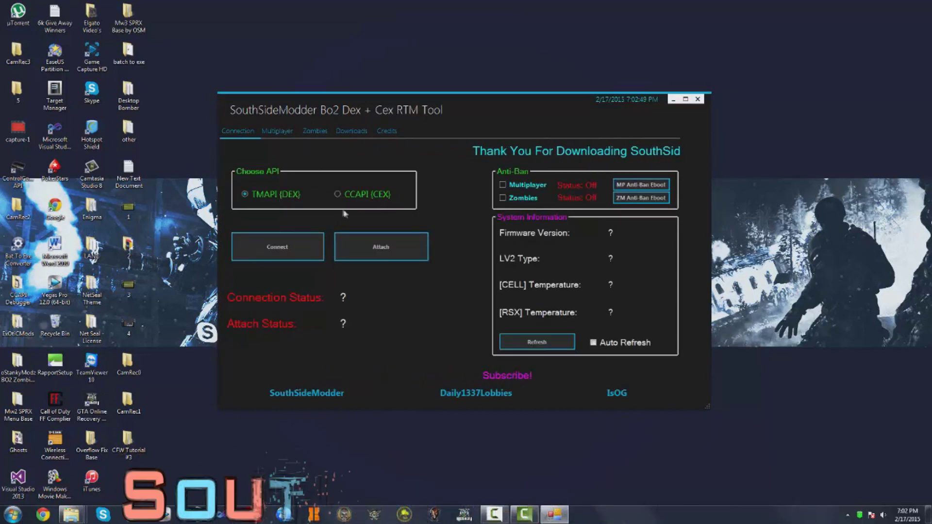
click(388, 193)
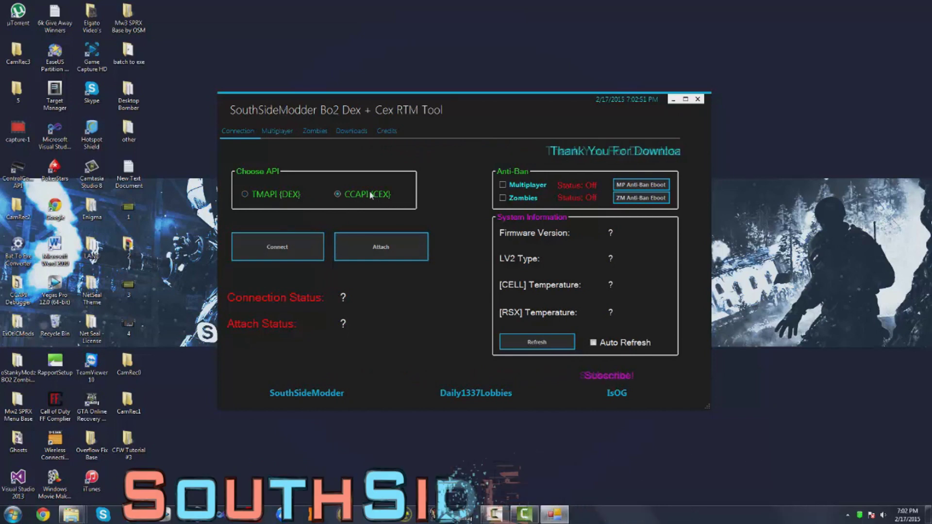
- Connect the RTM tool to the CEX console at 192.168.2.18 and attach it to the current game
click(286, 246)
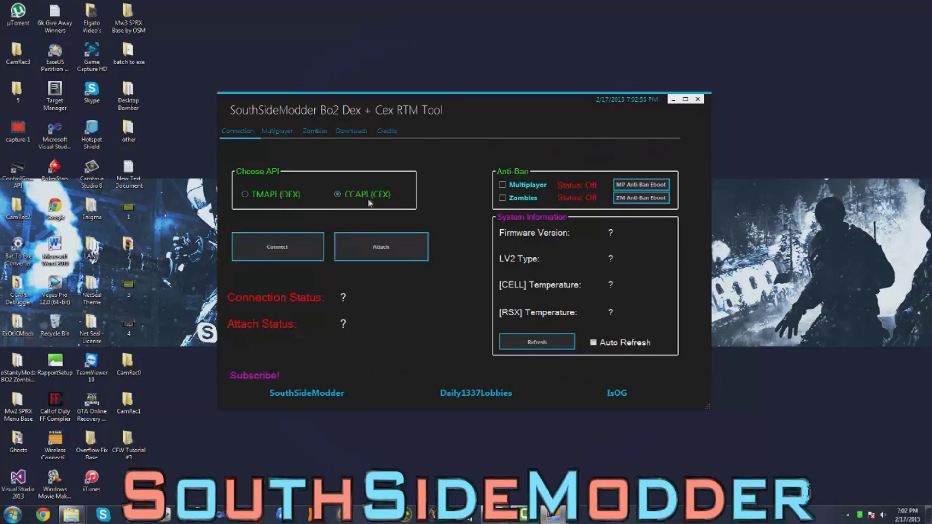
click(290, 241)
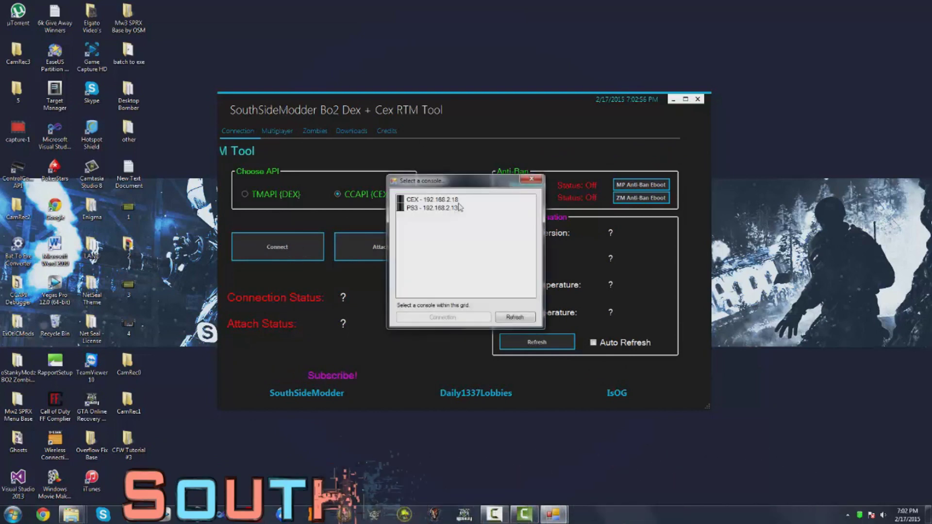
click(429, 199)
click(461, 316)
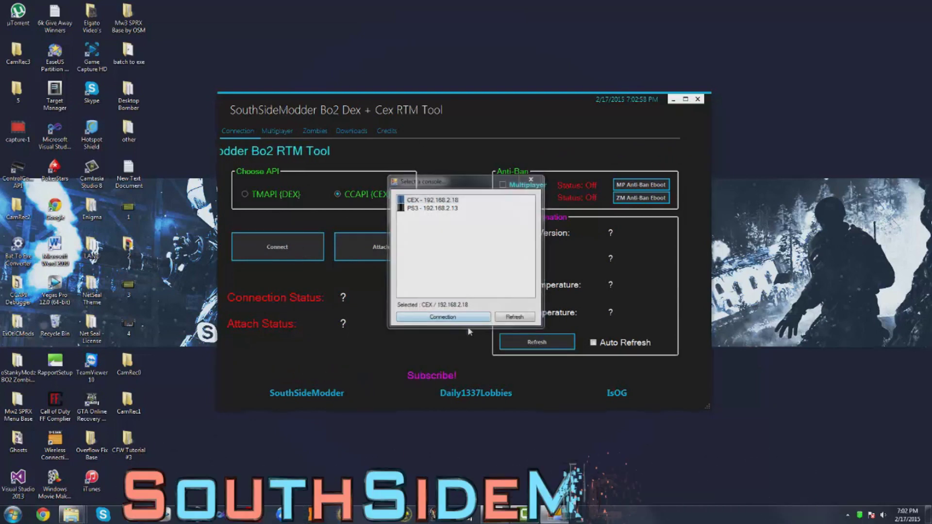
click(536, 293)
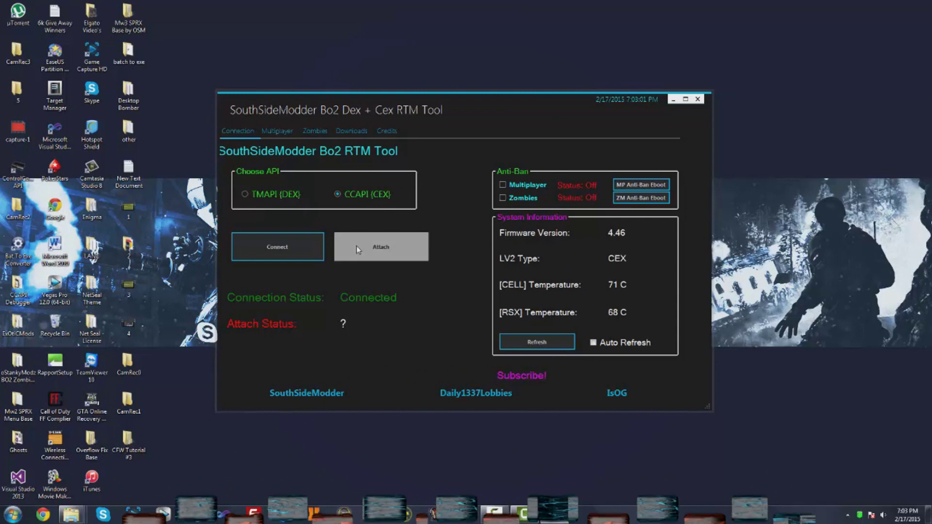
click(356, 245)
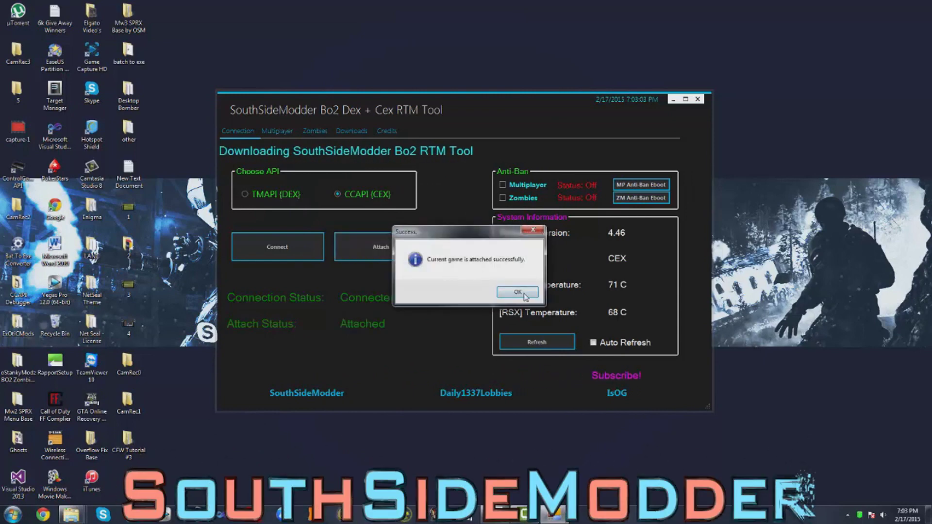
click(517, 292)
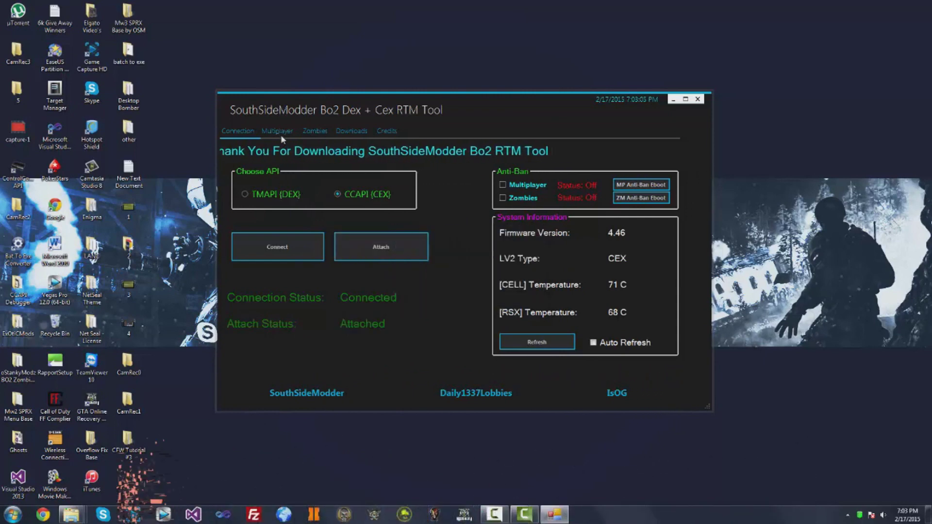
- Shift the tool window aside and view the Multiplayer Stats and Name Editor options
drag(469, 112, 327, 110)
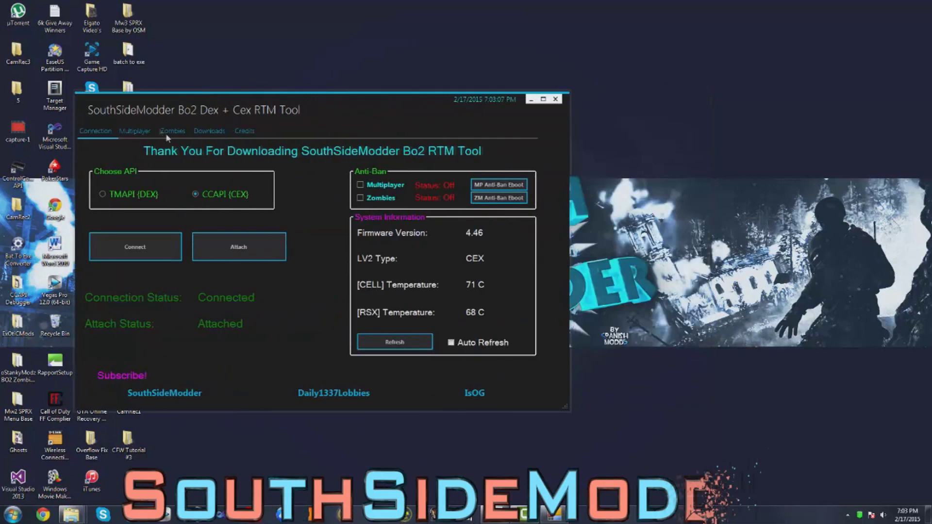
click(148, 135)
click(90, 166)
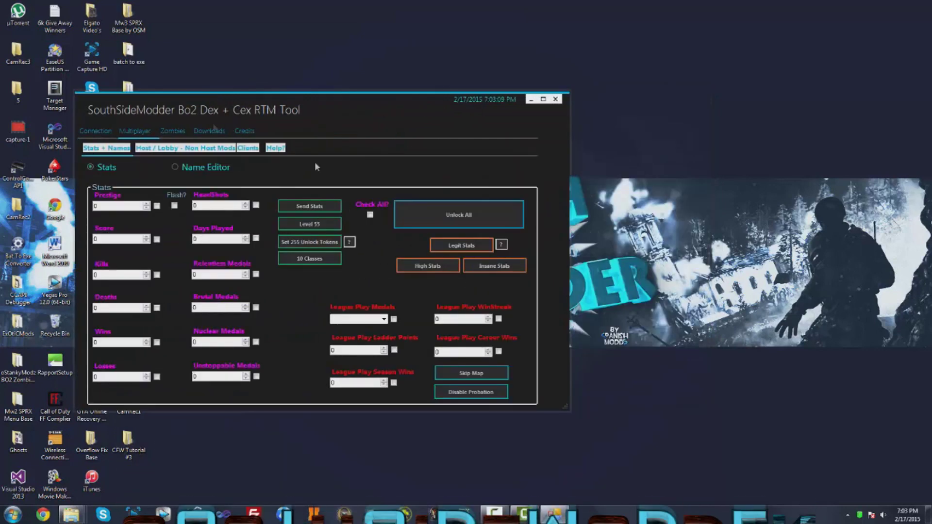
key(Right)
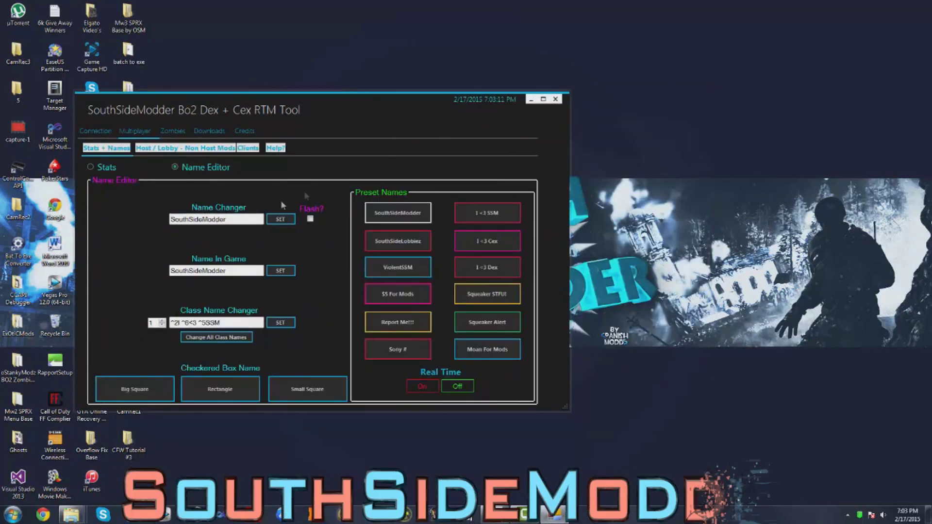